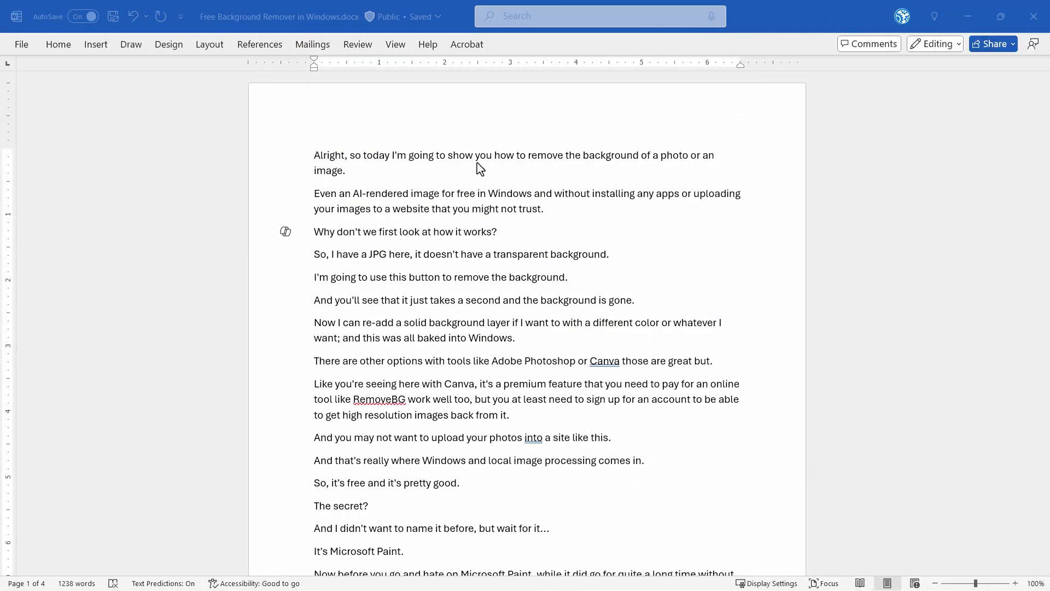
scroll(500, 344, down, 2)
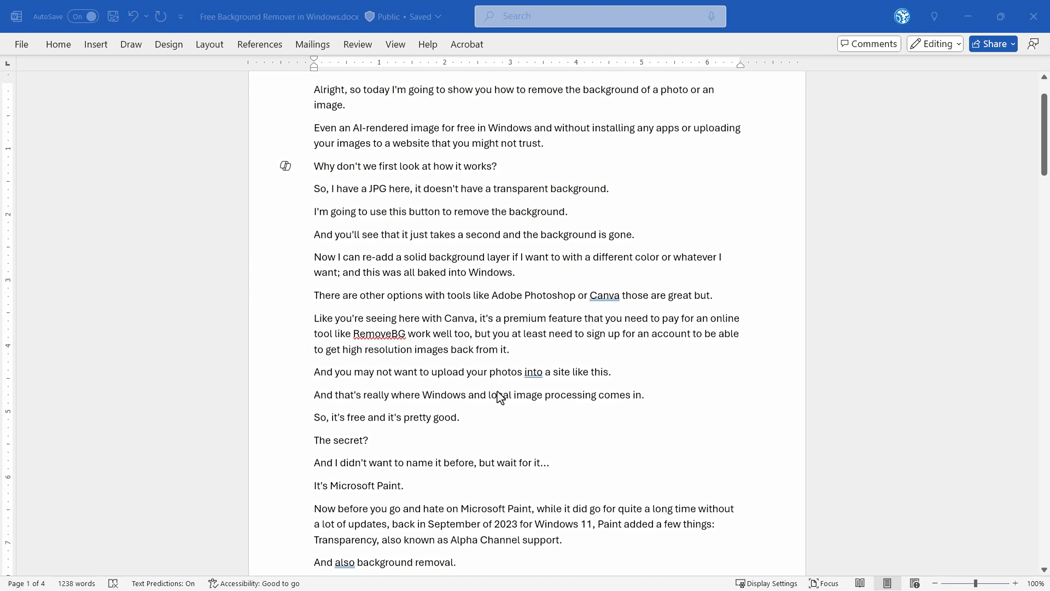
scroll(500, 403, down, 4)
scroll(499, 407, down, 4)
scroll(499, 407, down, 4)
scroll(499, 407, down, 4)
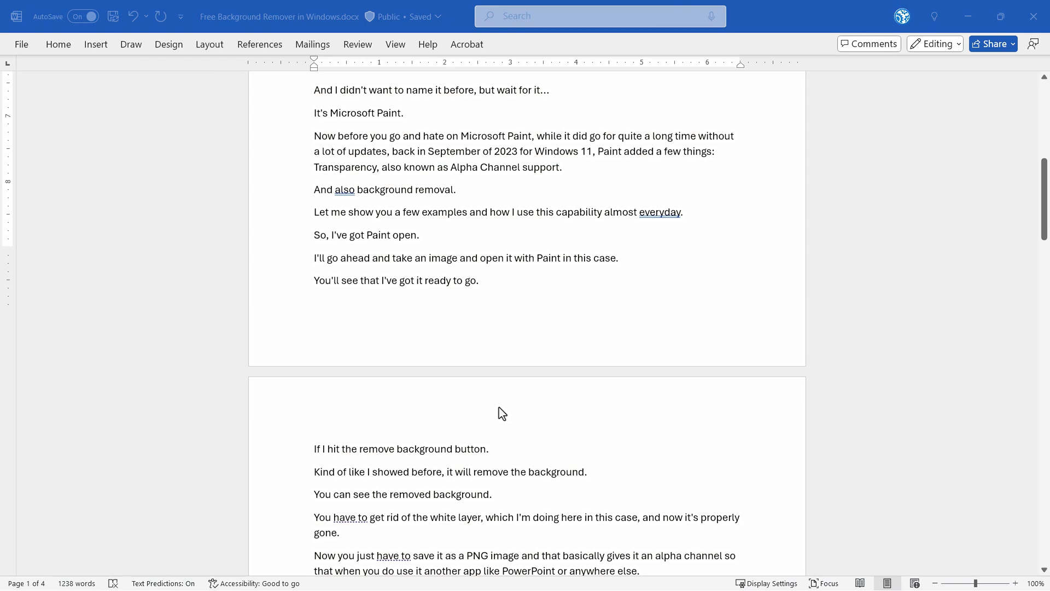
scroll(499, 407, down, 3)
scroll(500, 408, down, 2)
scroll(499, 407, down, 3)
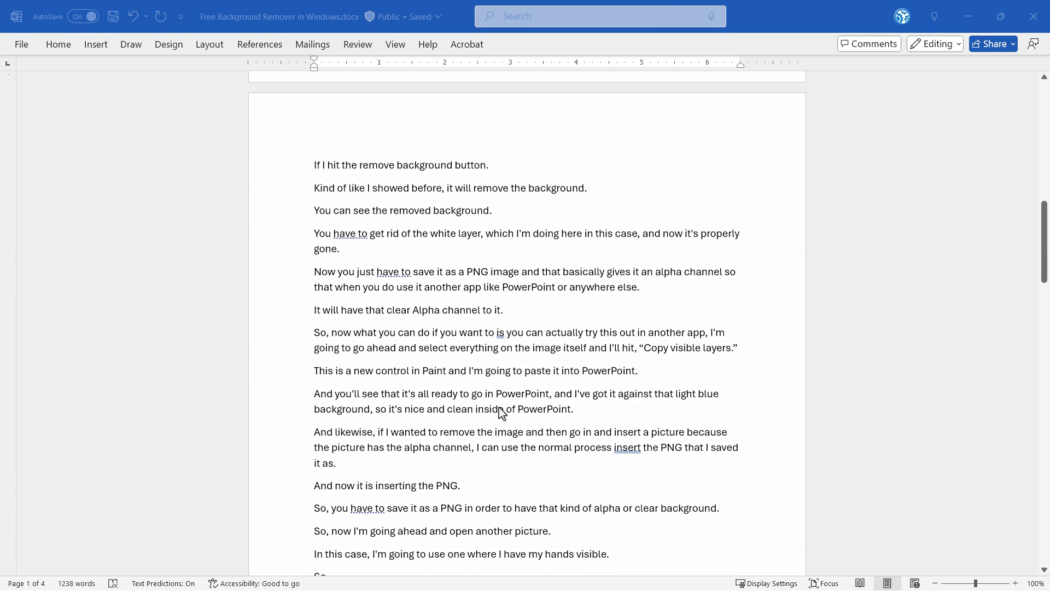
scroll(499, 407, up, 4)
scroll(498, 407, up, 4)
scroll(499, 407, up, 4)
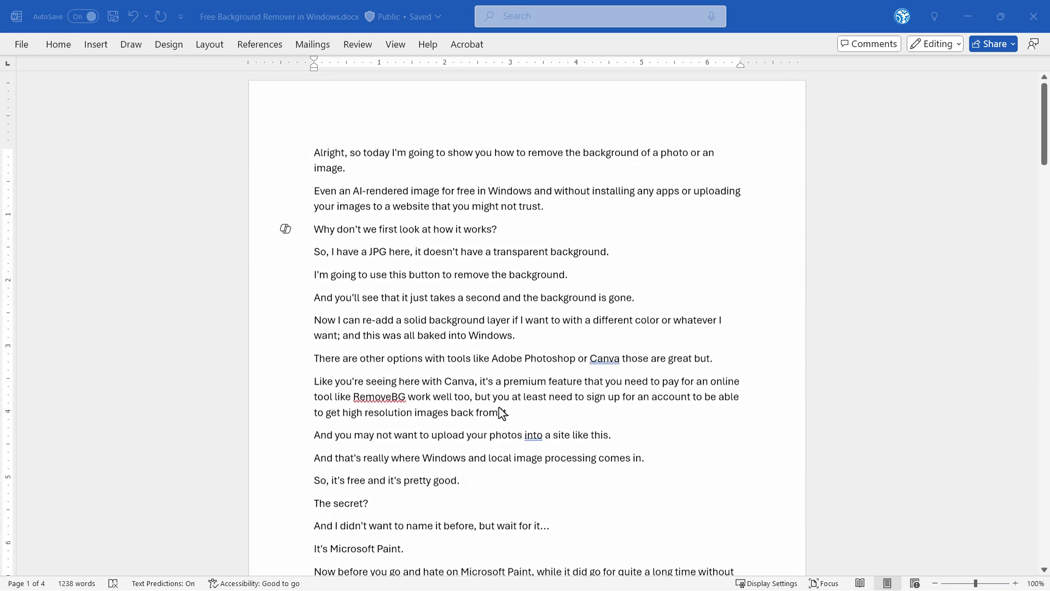
scroll(499, 408, up, 2)
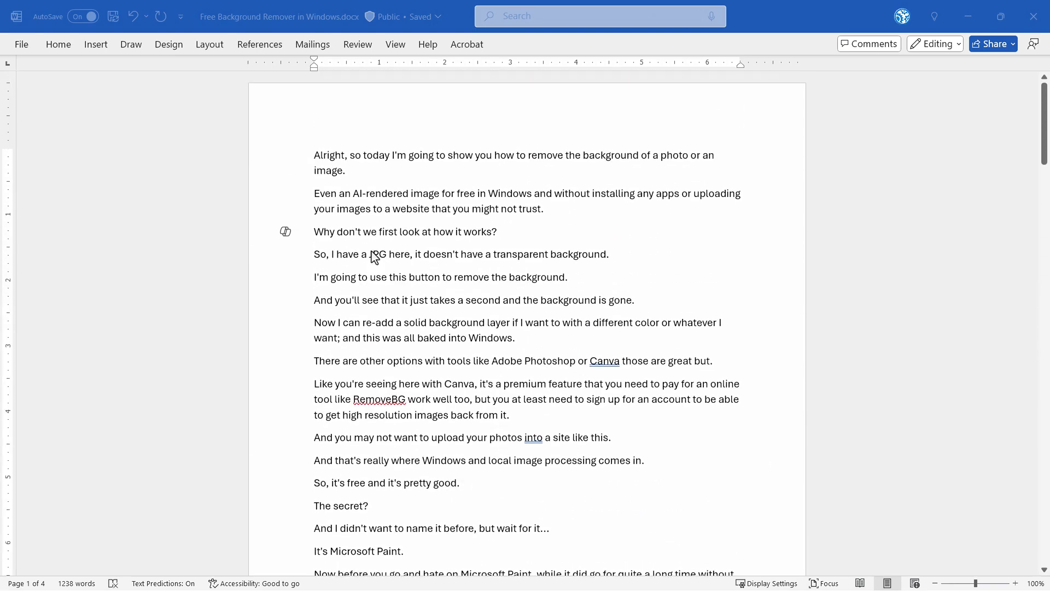
Add two blank lines above 'Alright' and switch the document to Web Layout
click(318, 157)
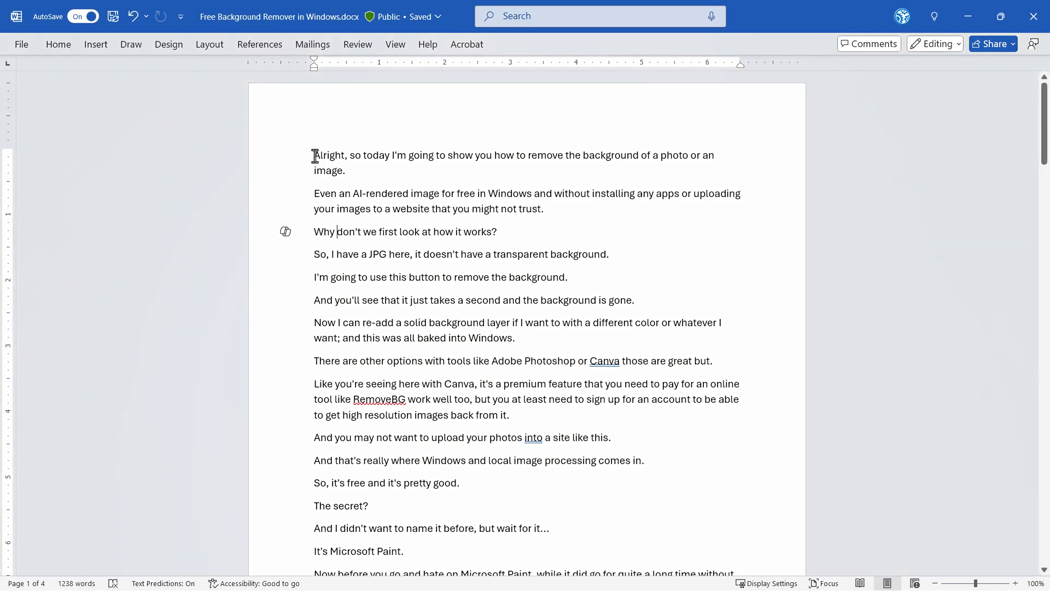
click(313, 156)
key(Return)
key(Return)
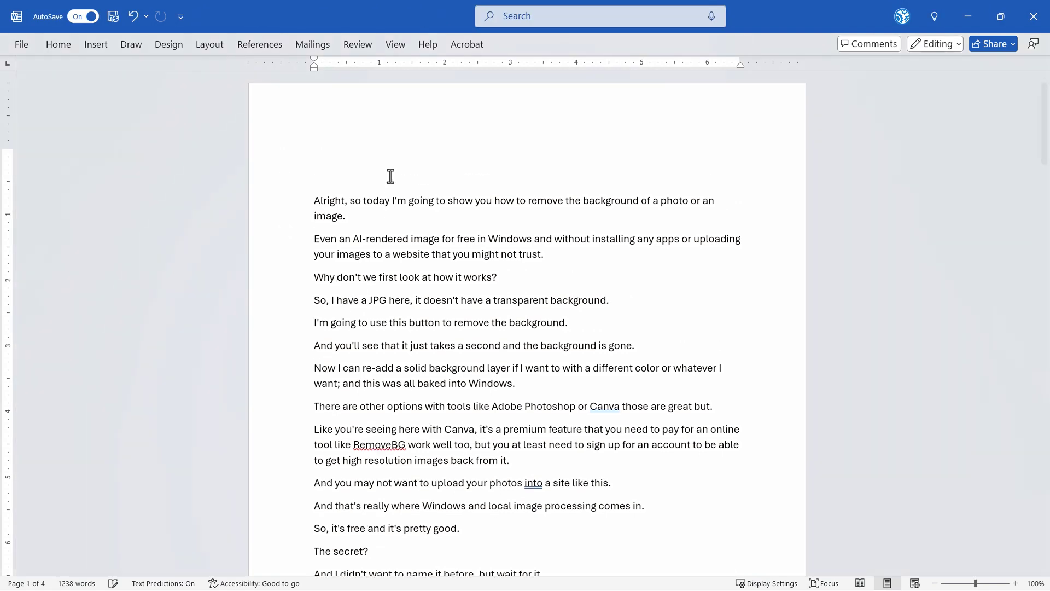
key(Return)
key(Return)
key(Return)
key(Return)
key(Return)
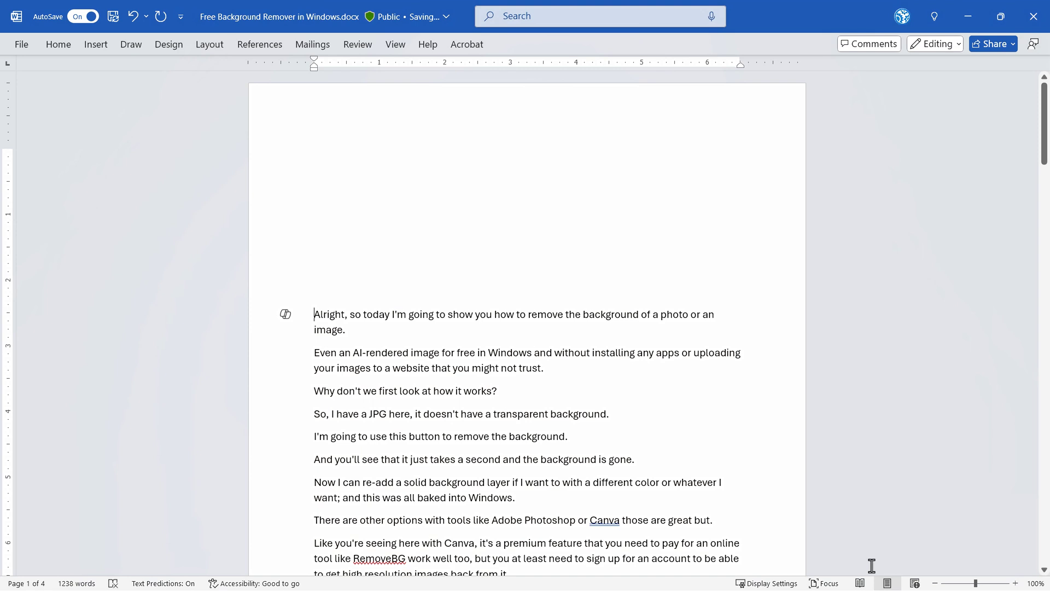
click(916, 583)
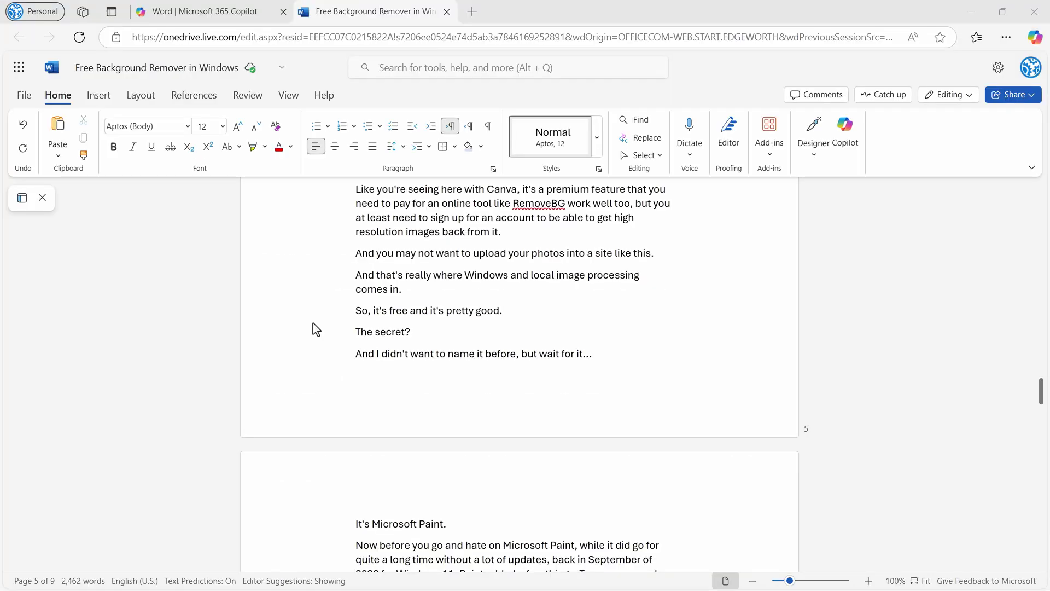
Turn off Separate Pages in the View settings so pages run continuously
click(288, 95)
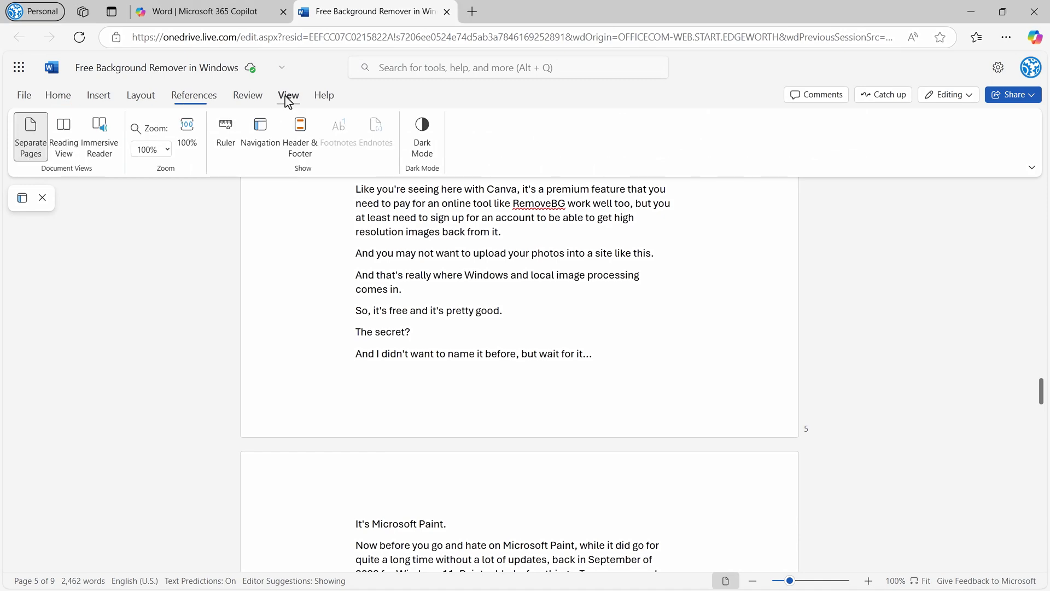
click(30, 137)
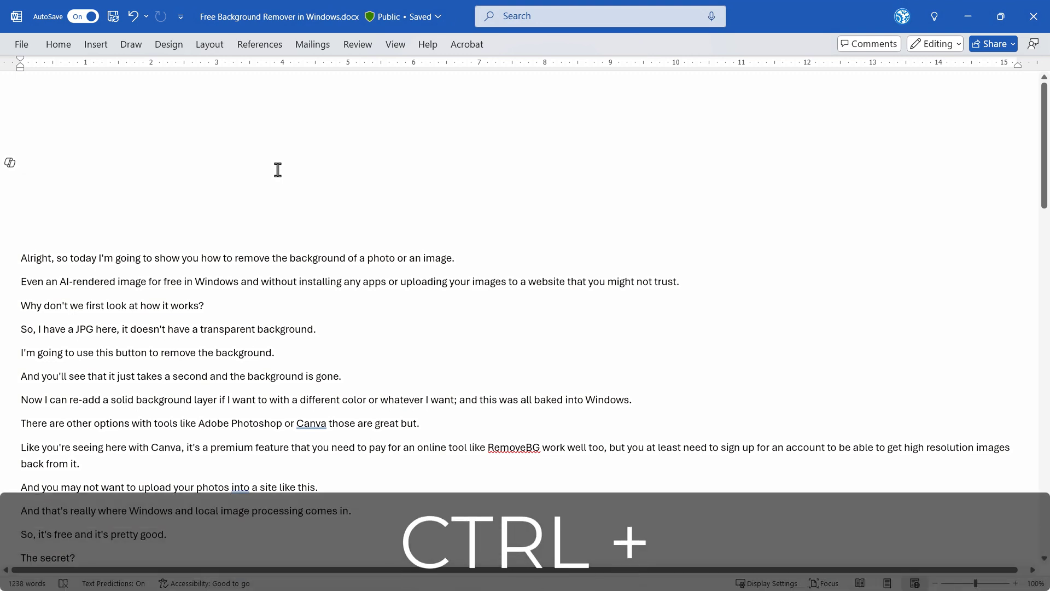
Raise the Text Zoom step by step, past 240%, up to 300%
key(ctrl+plus)
key(ctrl+plus)
key(ctrl+plus)
key(ctrl+plus)
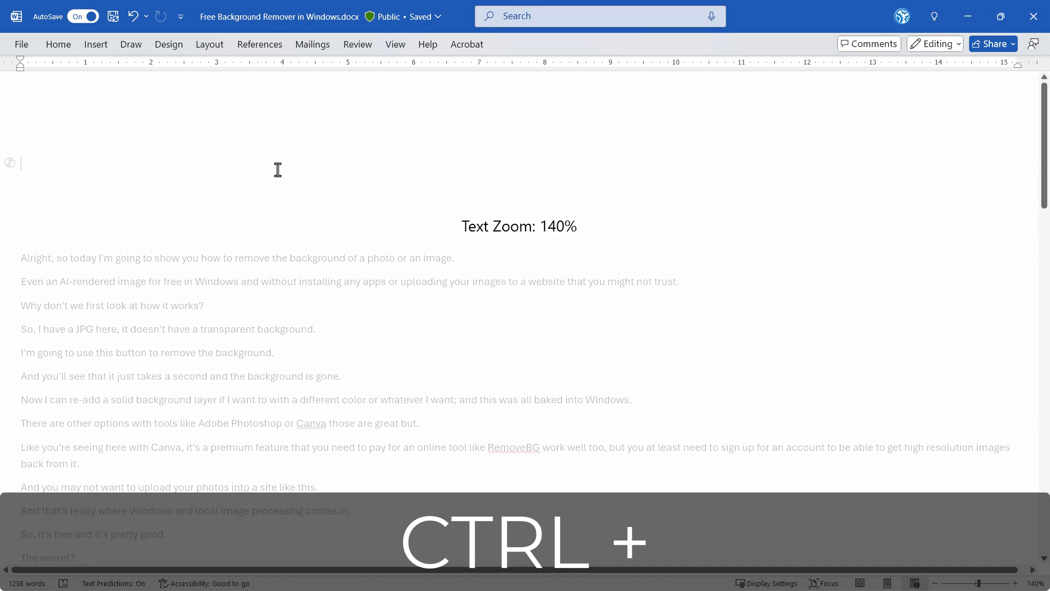
key(ctrl+plus)
key(ctrl+plus)
key(ctrl+plus)
key(ctrl+plus)
key(ctrl+plus)
key(ctrl+plus)
key(ctrl+plus)
key(ctrl+plus)
key(ctrl+plus)
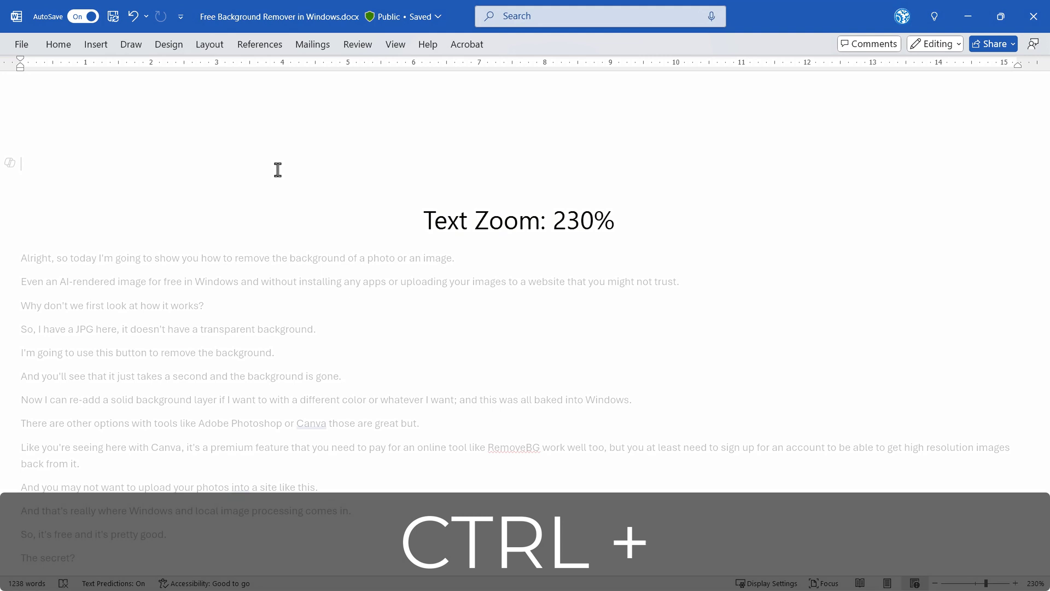
key(ctrl+plus)
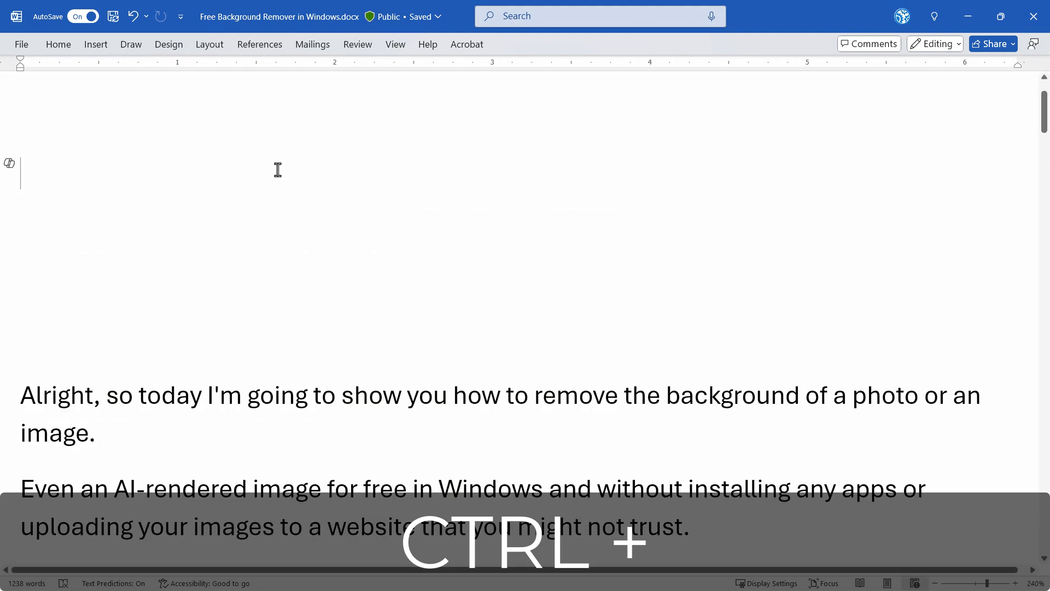
key(ctrl+plus)
key(ctrl+plus)
key(ctrl+plus)
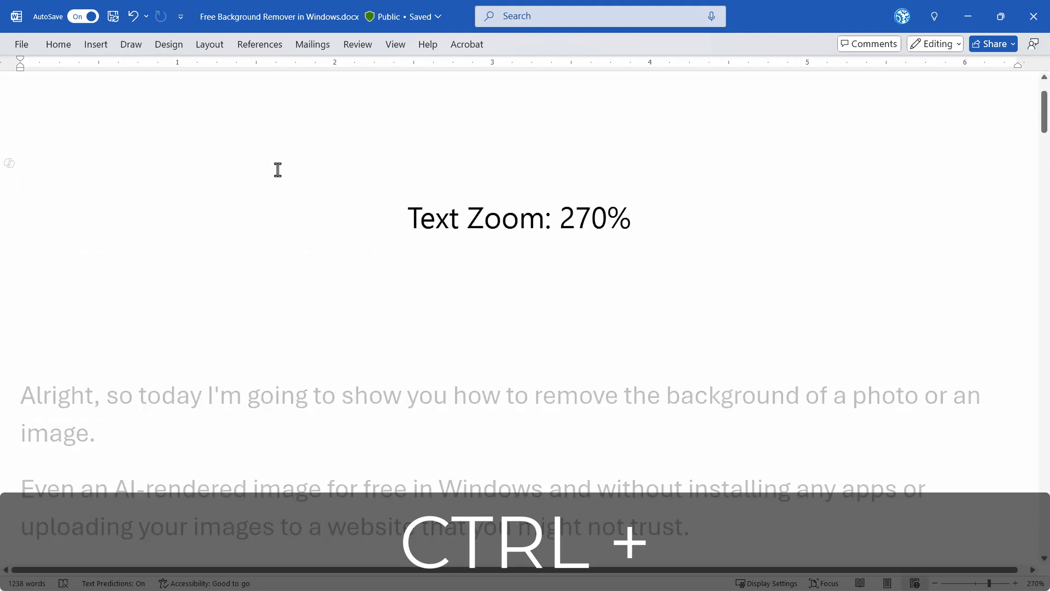
key(ctrl+plus)
key(ctrl+plus)
key(ctrl+plus)
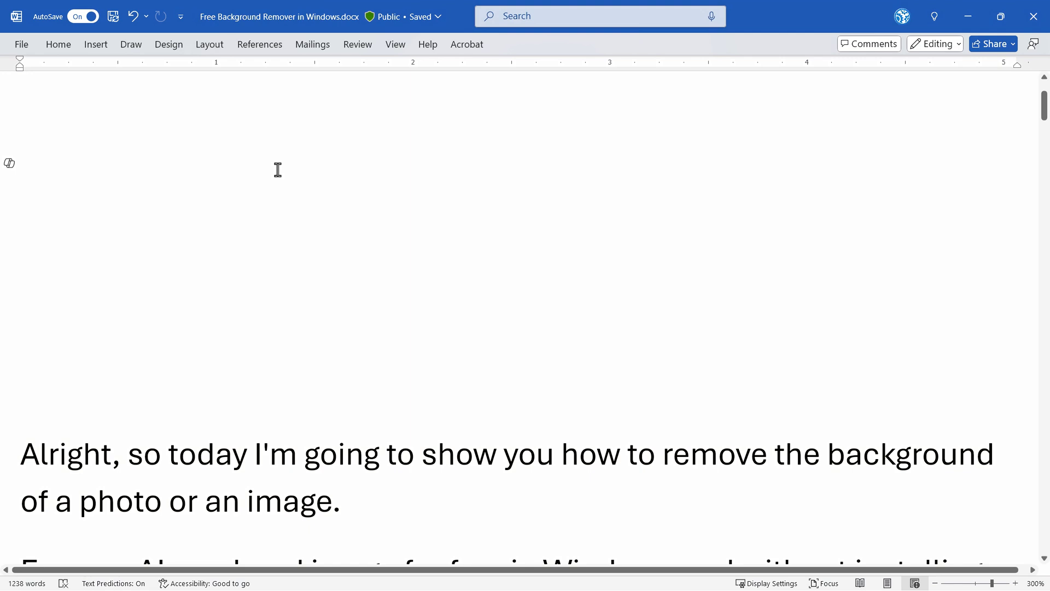
Find Page Color through Search and set the page background to black
click(530, 18)
text(page )
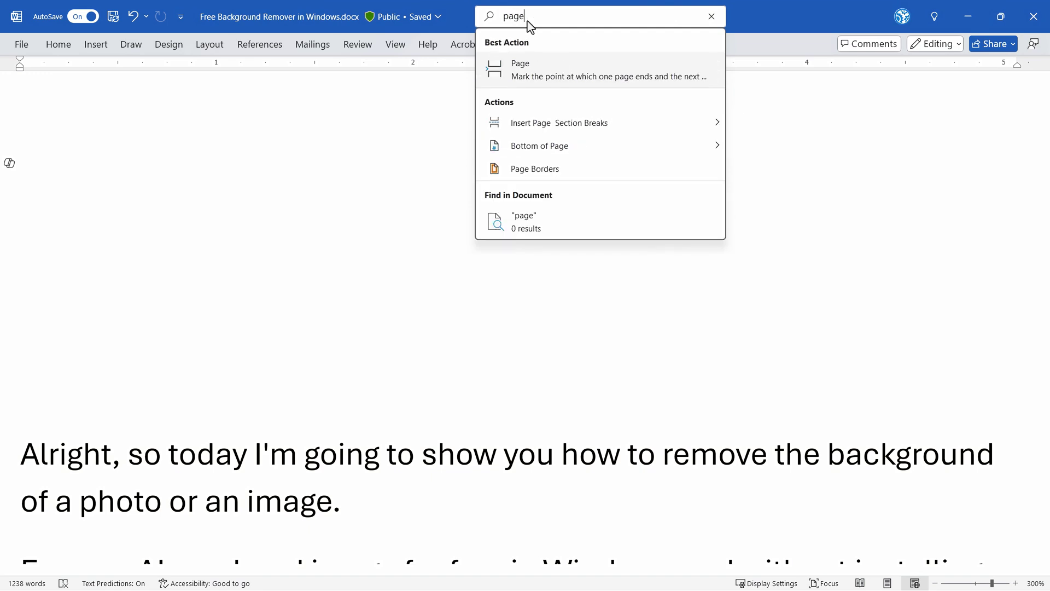
text(color)
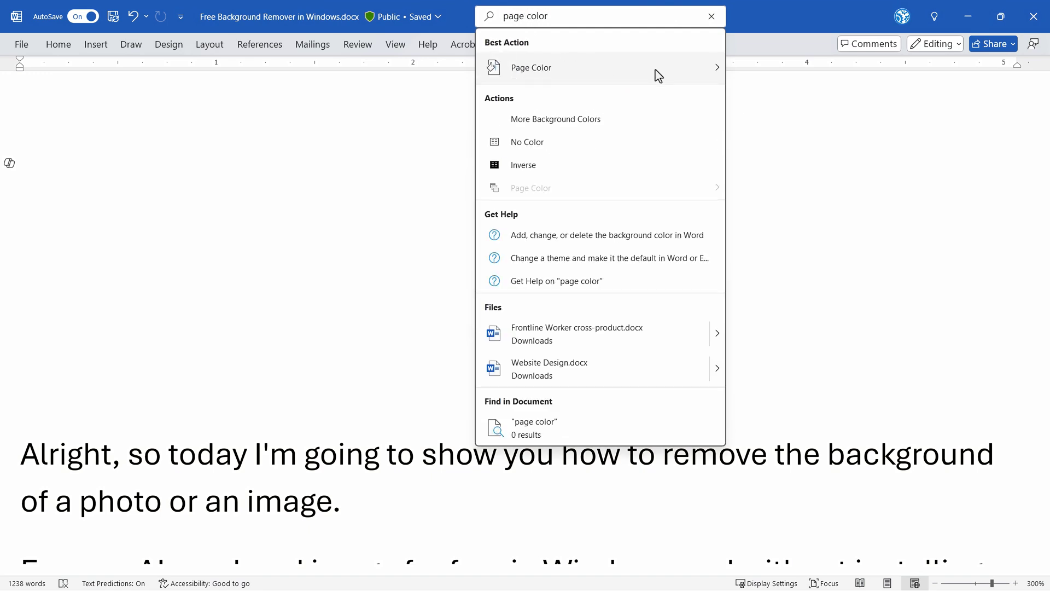
click(656, 70)
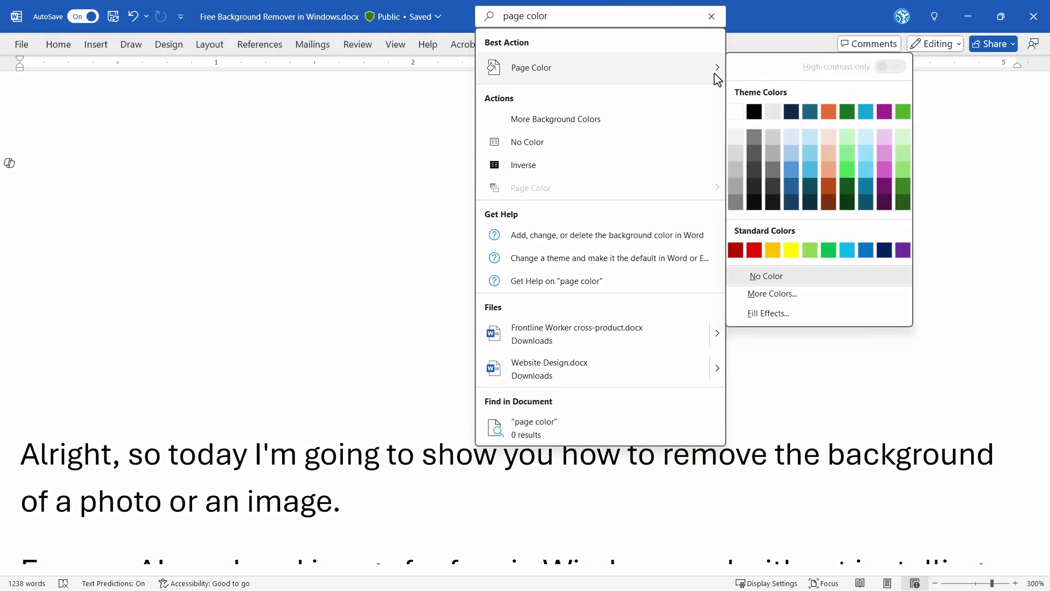
click(754, 115)
key(Escape)
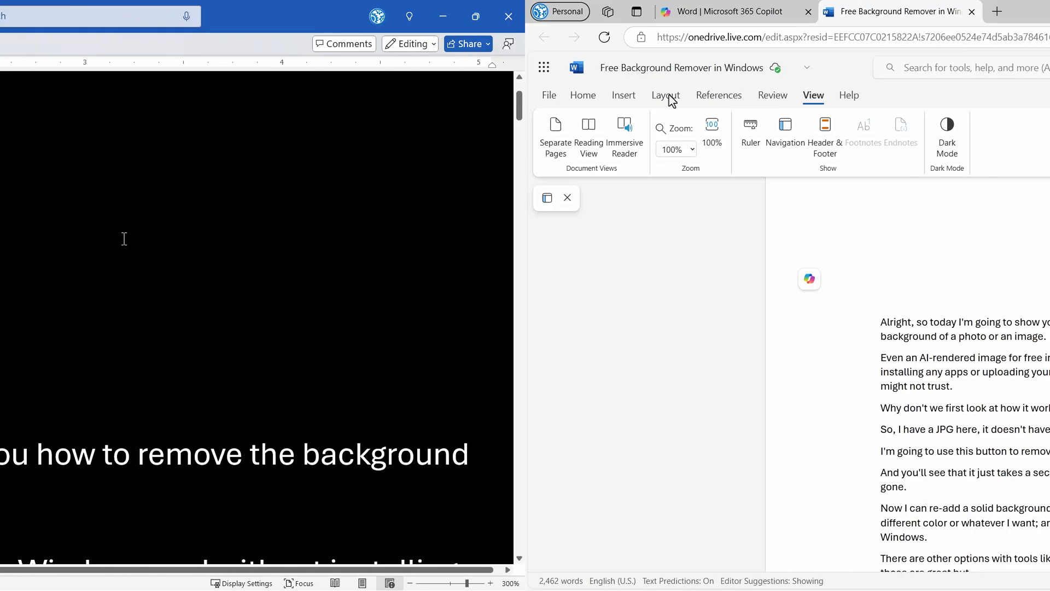
Set the page colour to black and switch on Dark Mode
click(666, 96)
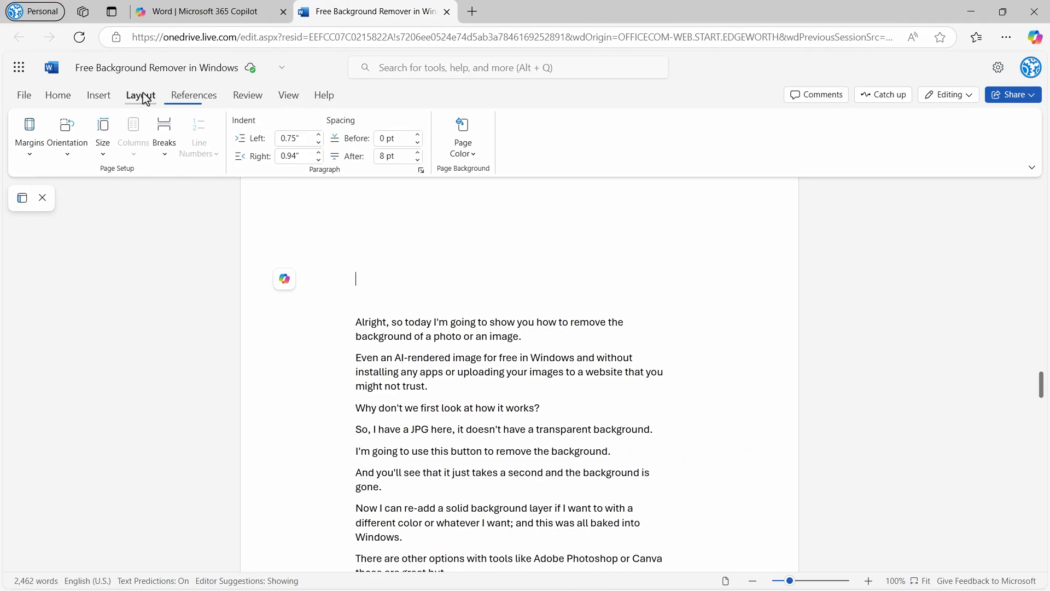
click(463, 147)
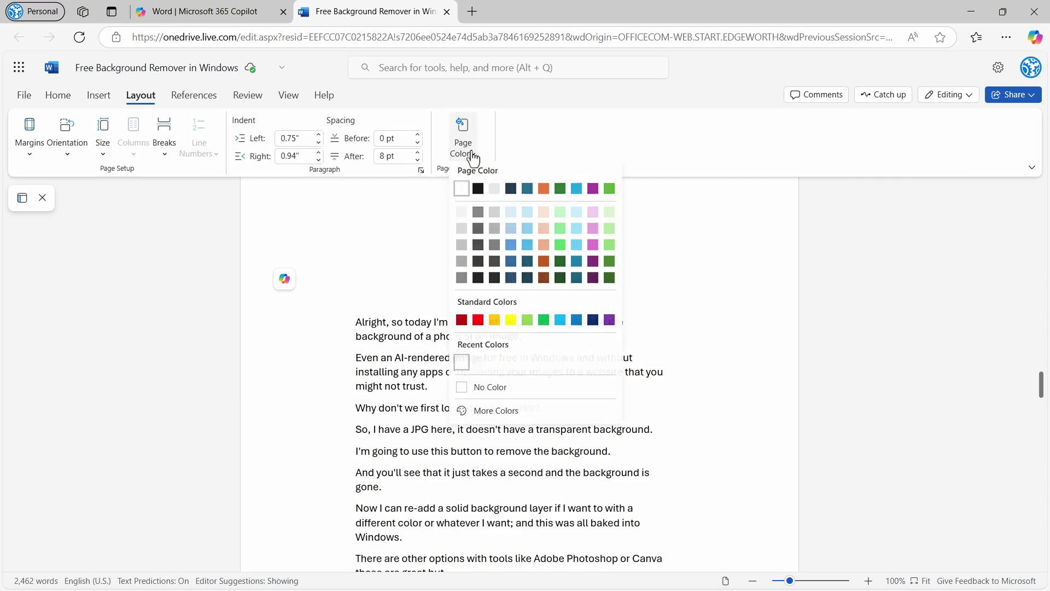
click(478, 190)
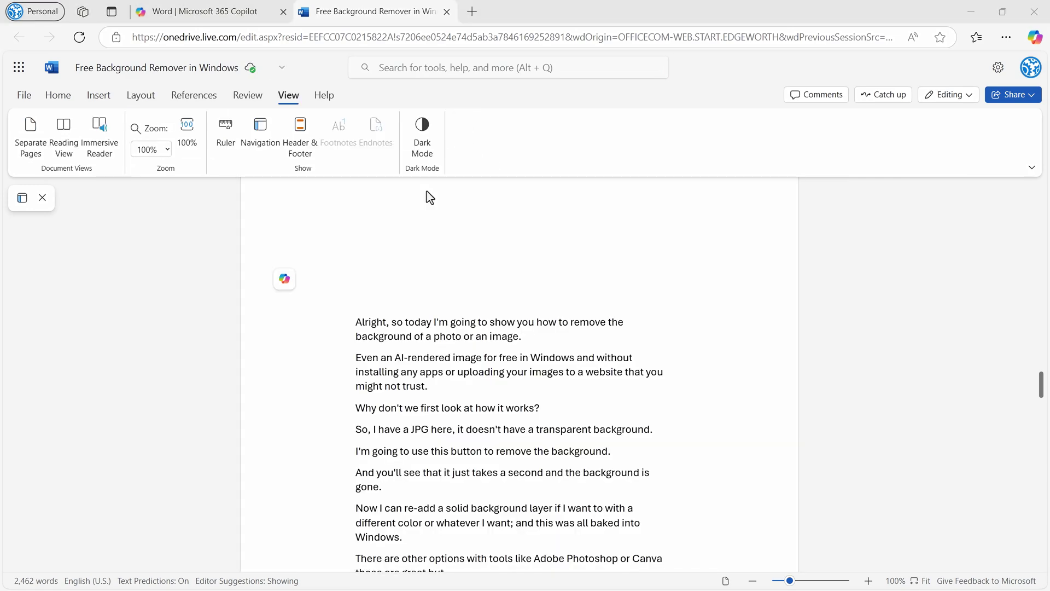
click(429, 138)
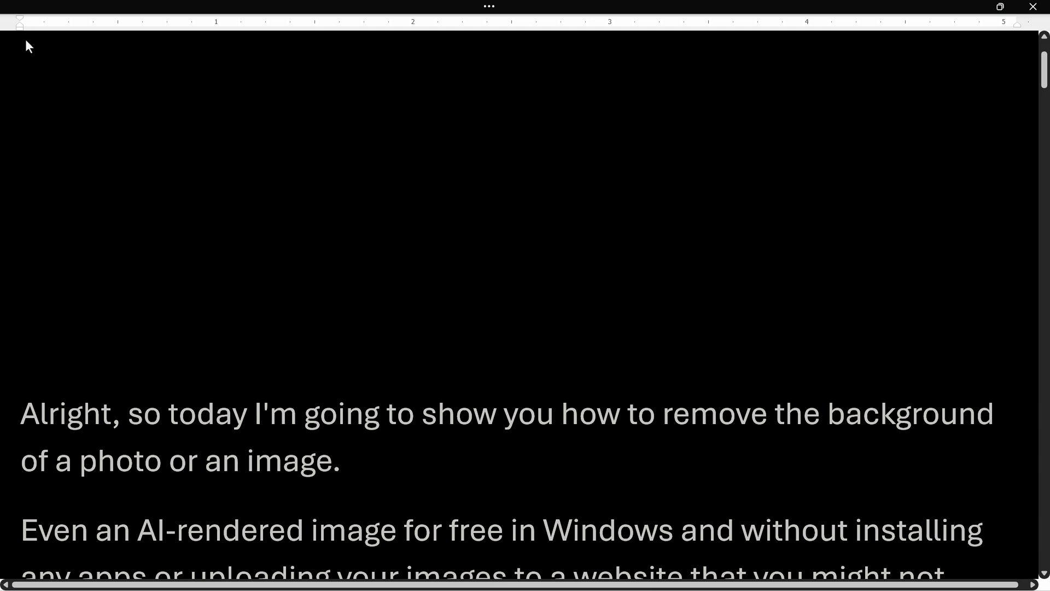
Select the whole script and pull the left and right ruler indents inward
key(ctrl+a)
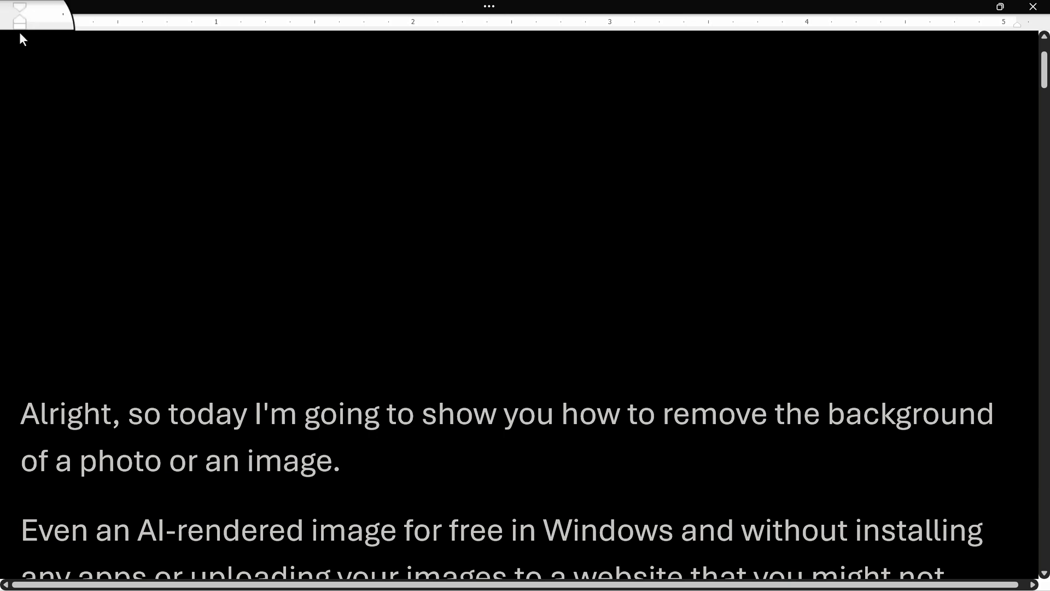
drag(19, 32, 19, 29)
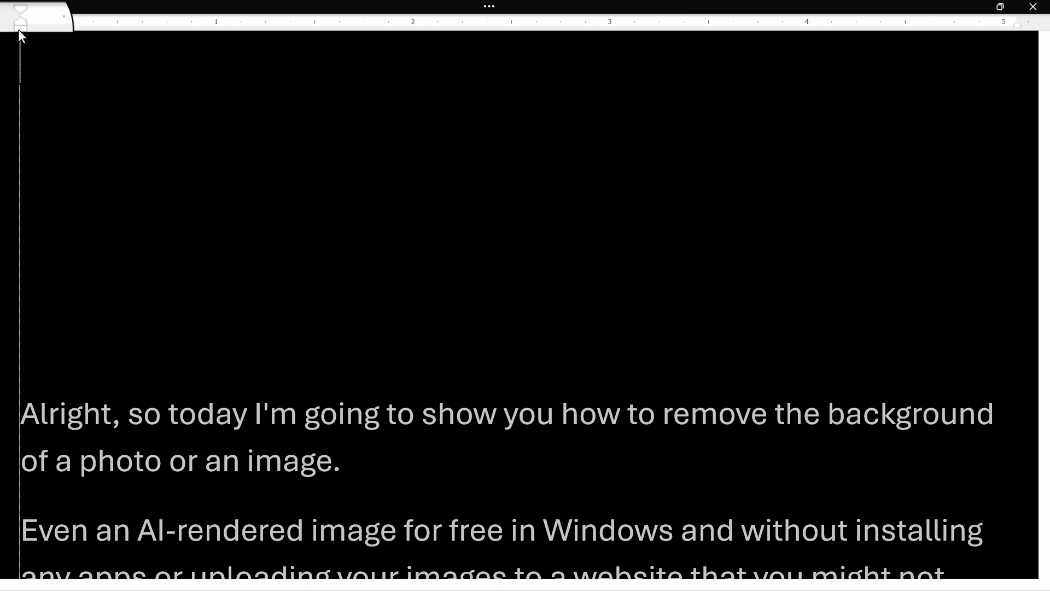
drag(19, 29, 170, 30)
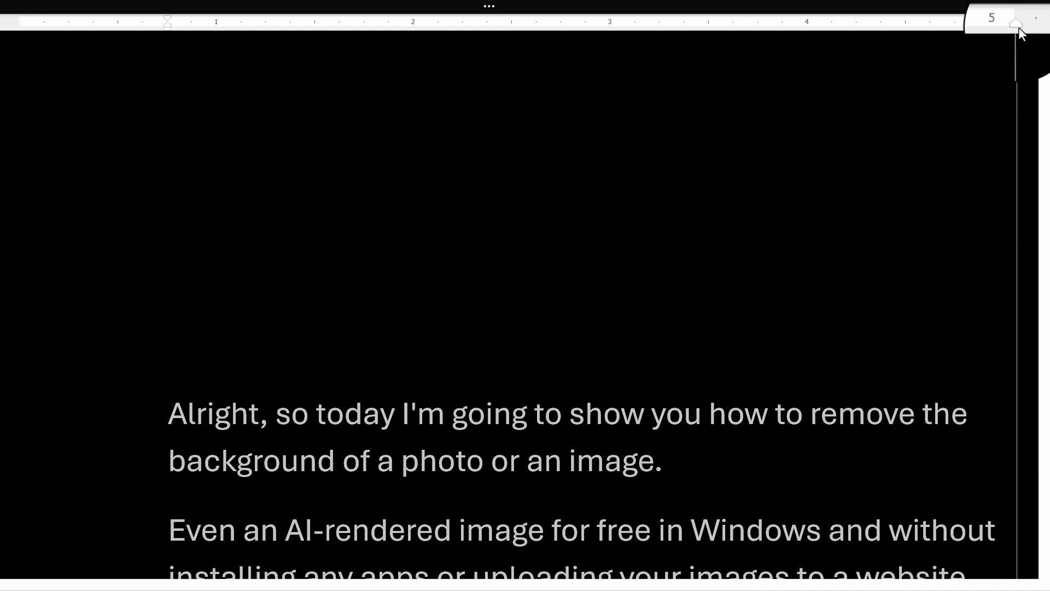
drag(1019, 27, 836, 38)
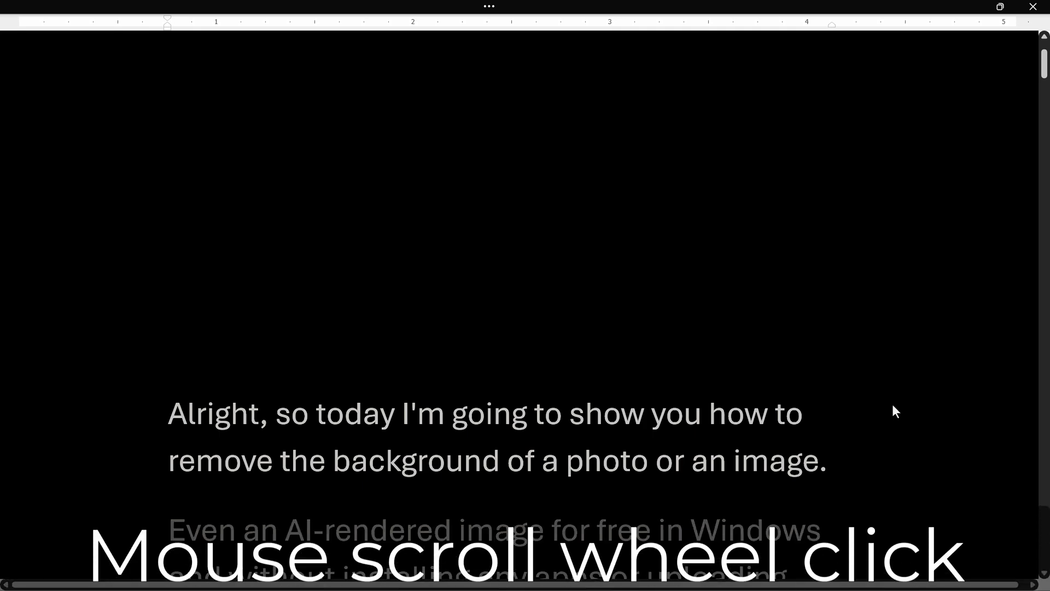
Start autoscroll with a middle-click so the script rolls forward teleprompter-style
middle_click(892, 404)
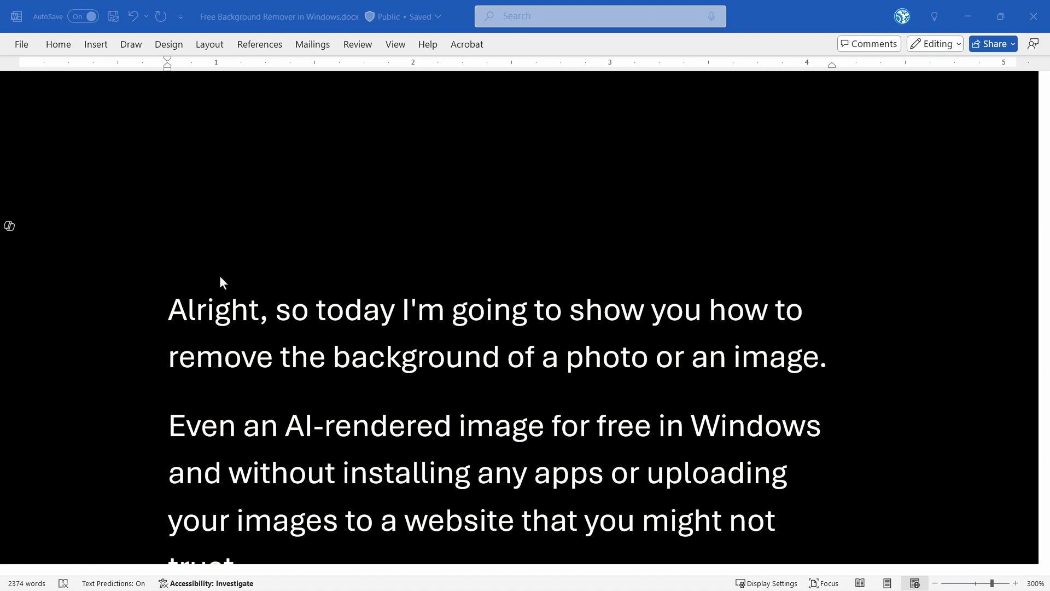
Select the entire script and change its font colour to Light Blue
click(219, 275)
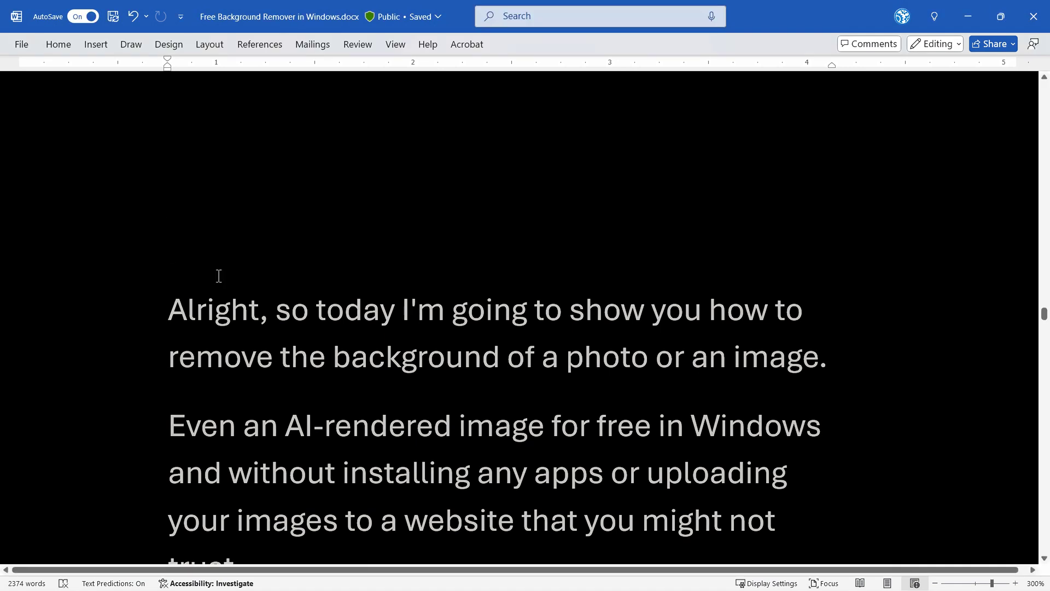
key(ctrl+a)
right_click(221, 320)
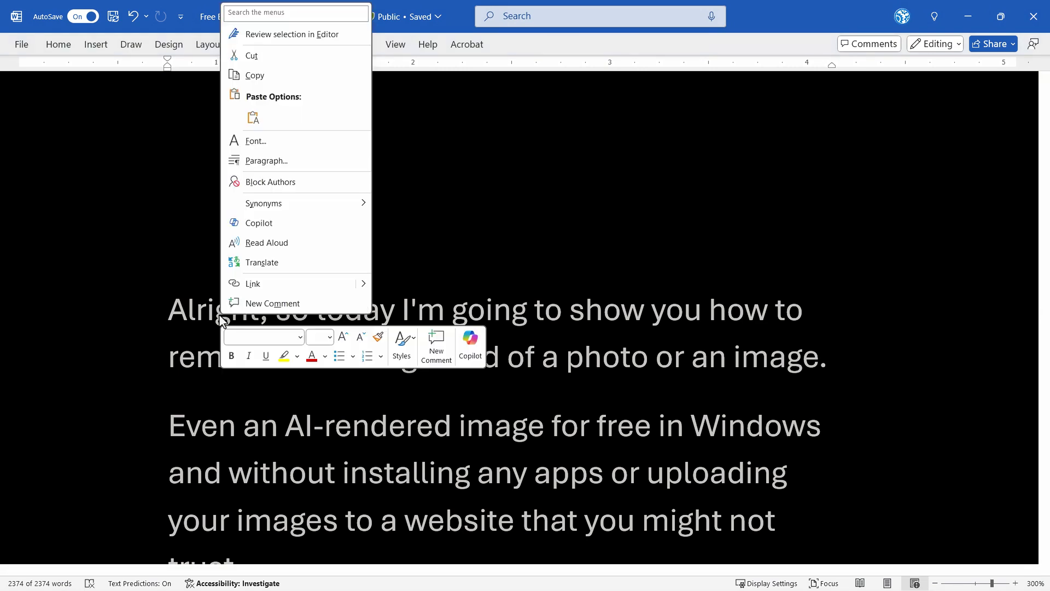
click(325, 356)
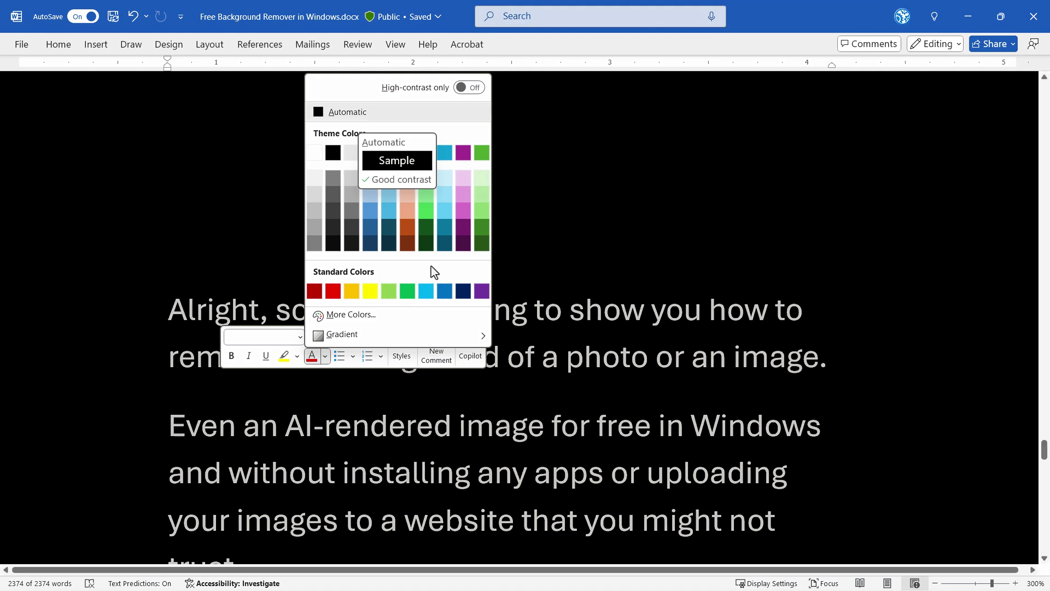
click(426, 291)
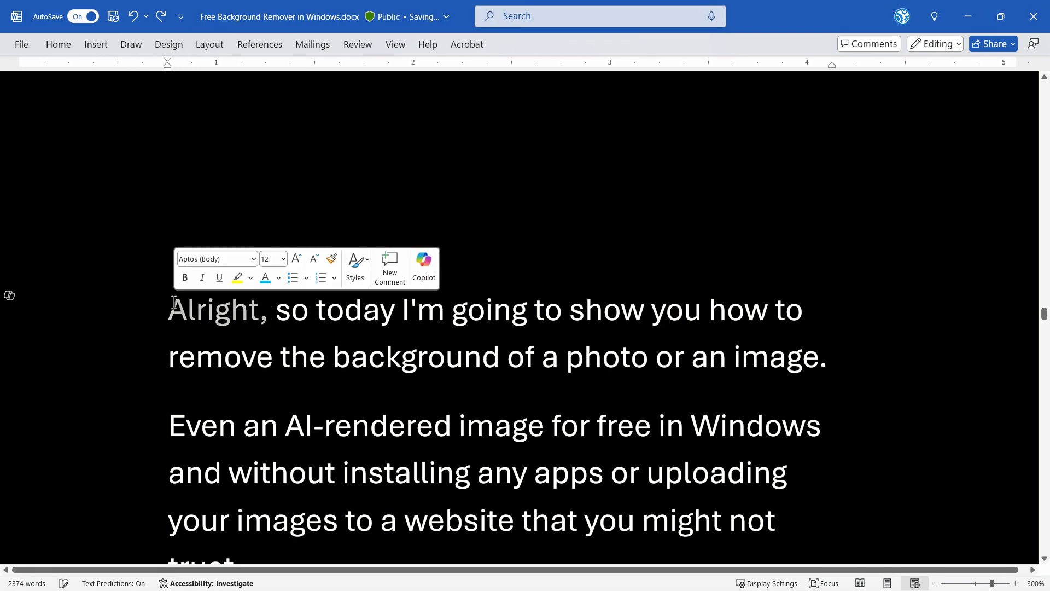
Bold the opening word 'Alright,'
key(ctrl+b)
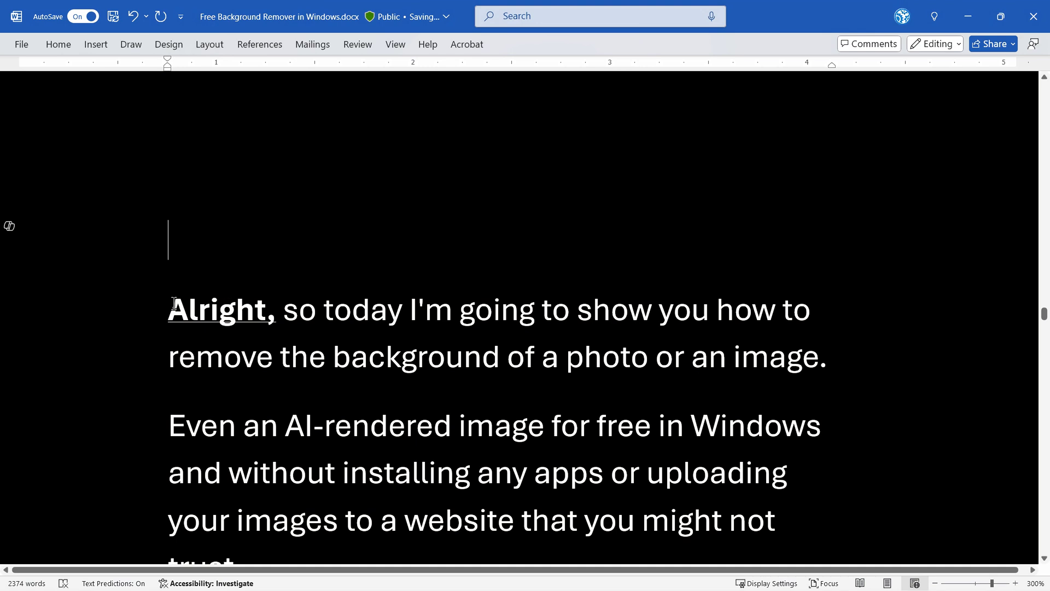
text(?)
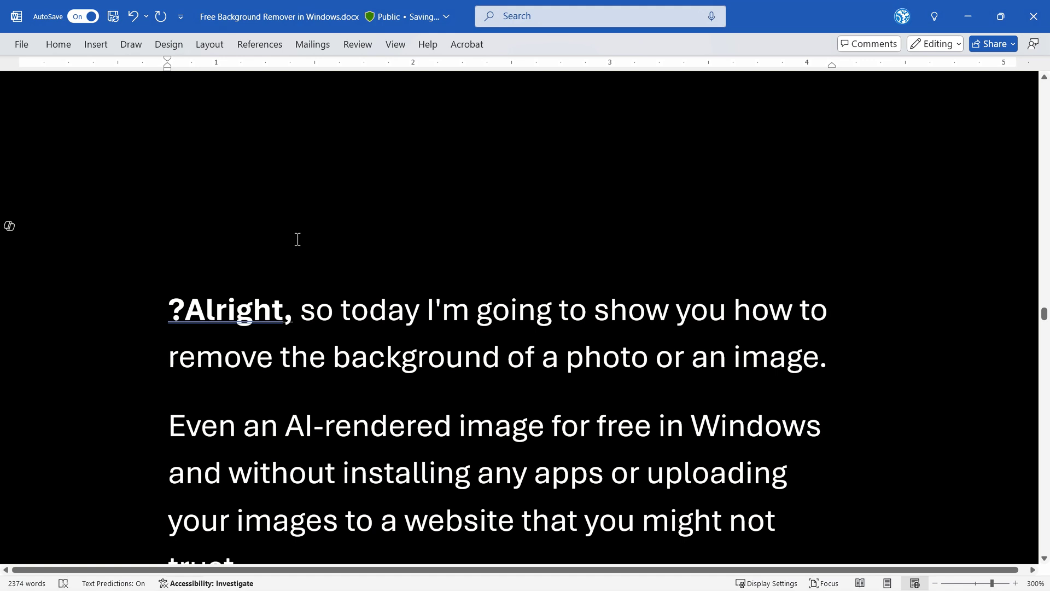
Bold the 'Jeremy:' label before the second paragraph and highlight it magenta
click(169, 425)
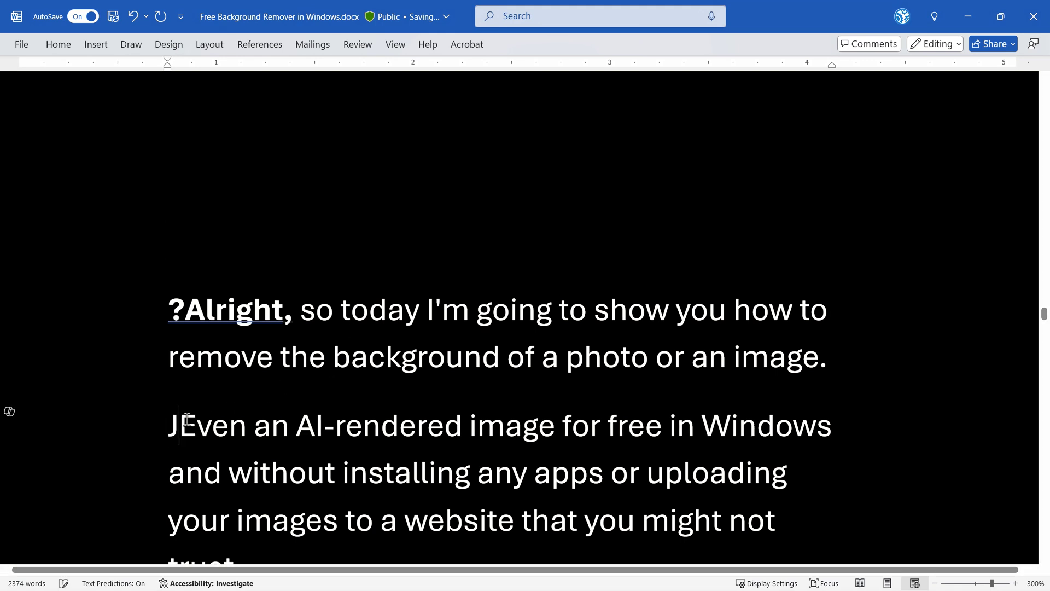
text(Jeremy:)
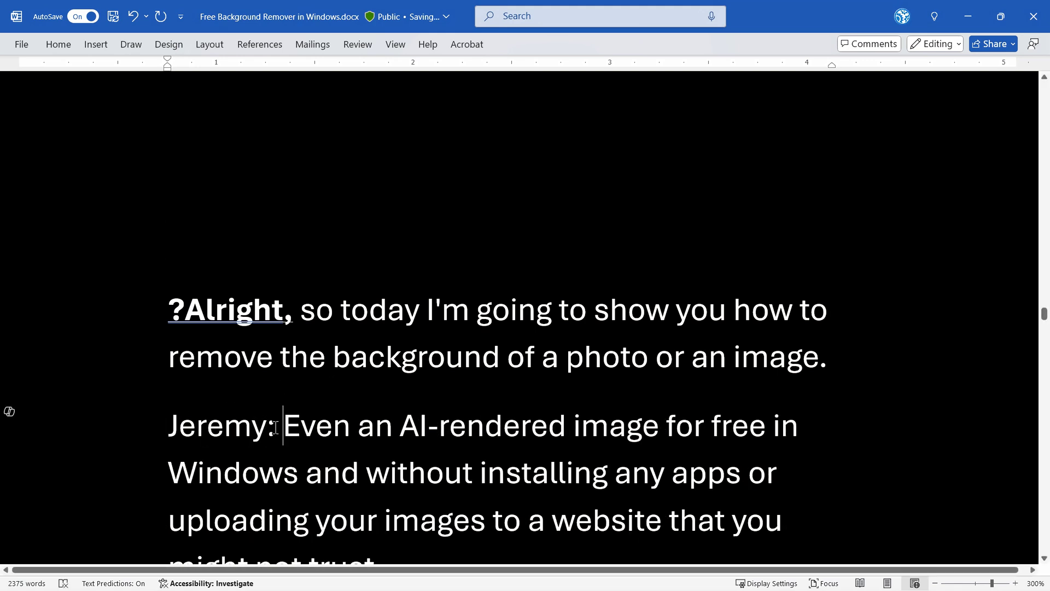
key(ctrl+b)
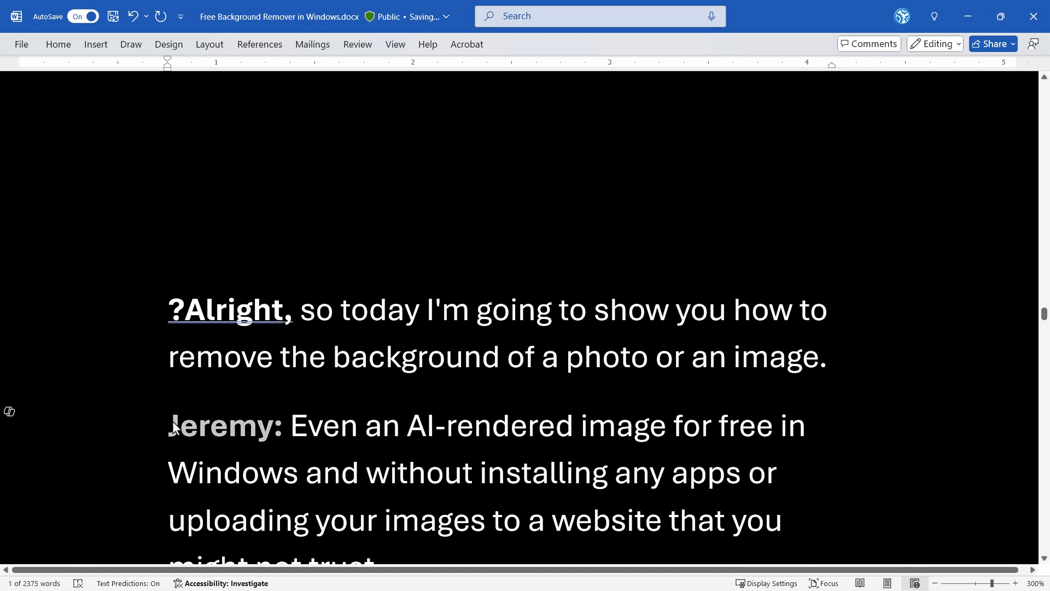
right_click(200, 431)
click(279, 472)
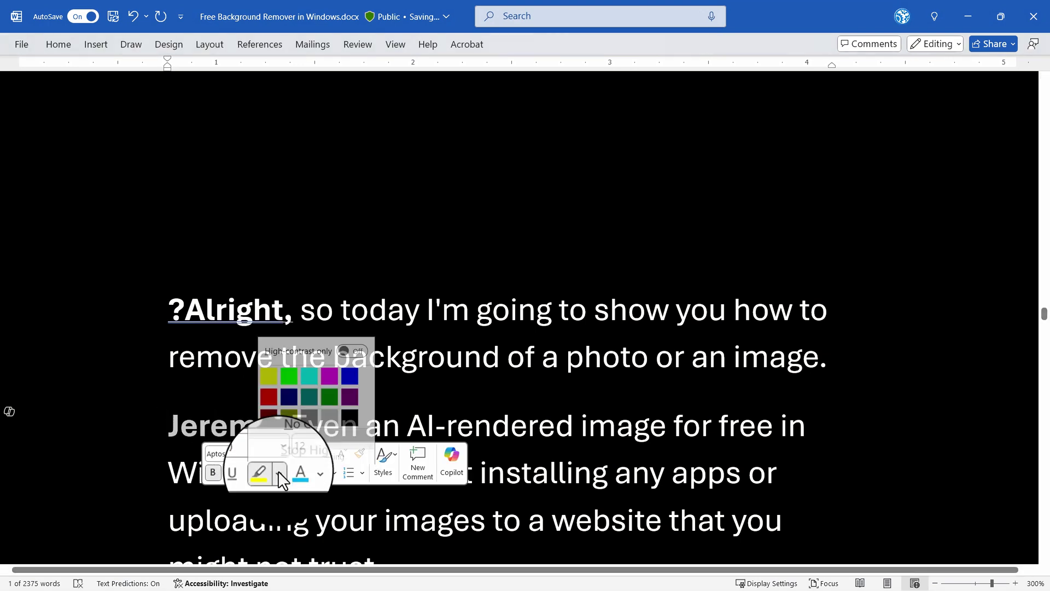
click(330, 367)
scroll(353, 410, down, 2)
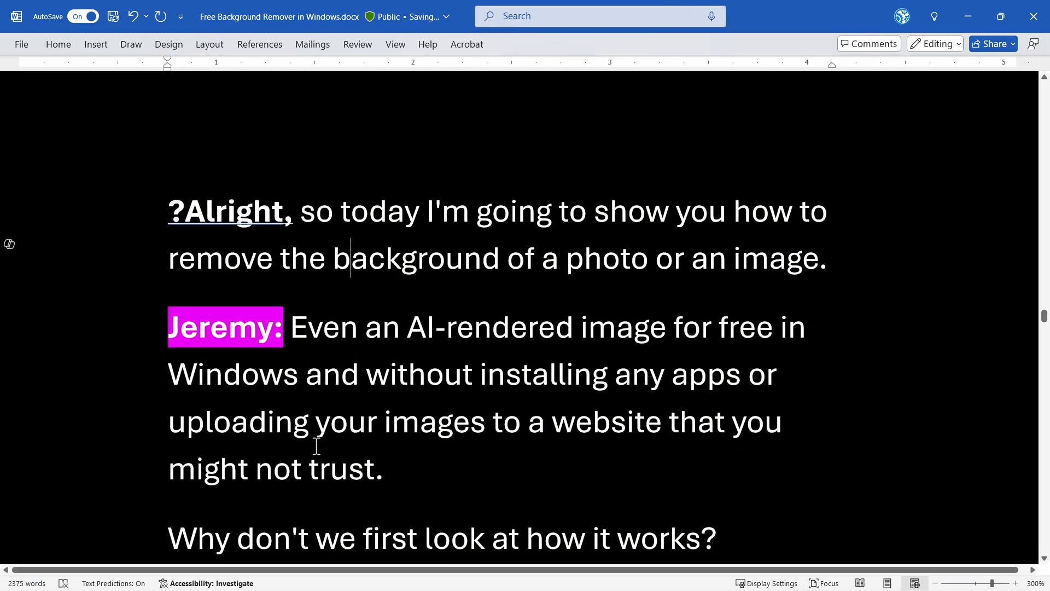
Bold the 'Adele:' label before the third paragraph and highlight it cyan
click(169, 538)
text(Adele)
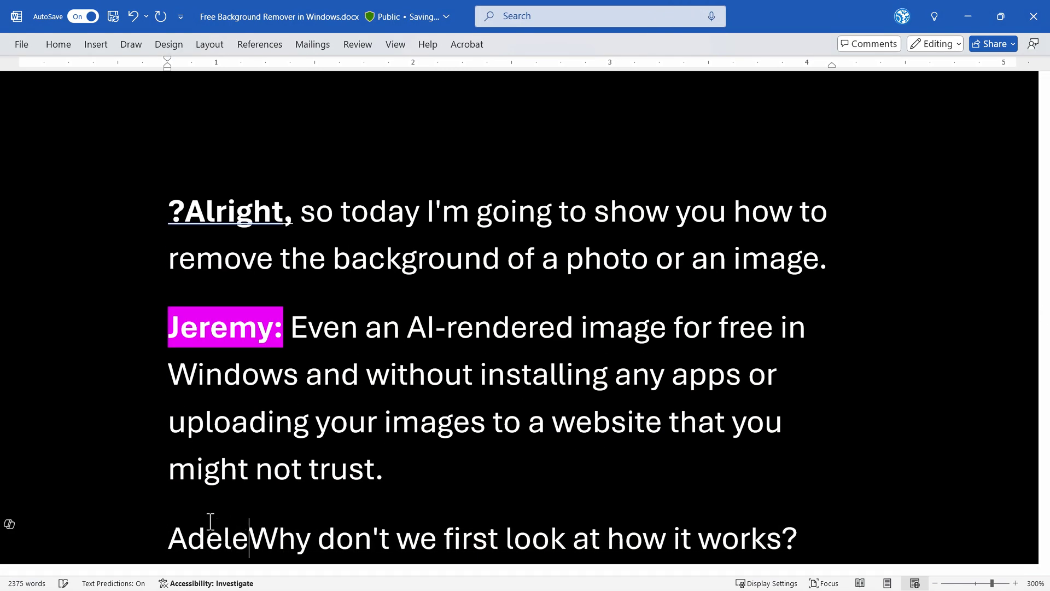
text(:)
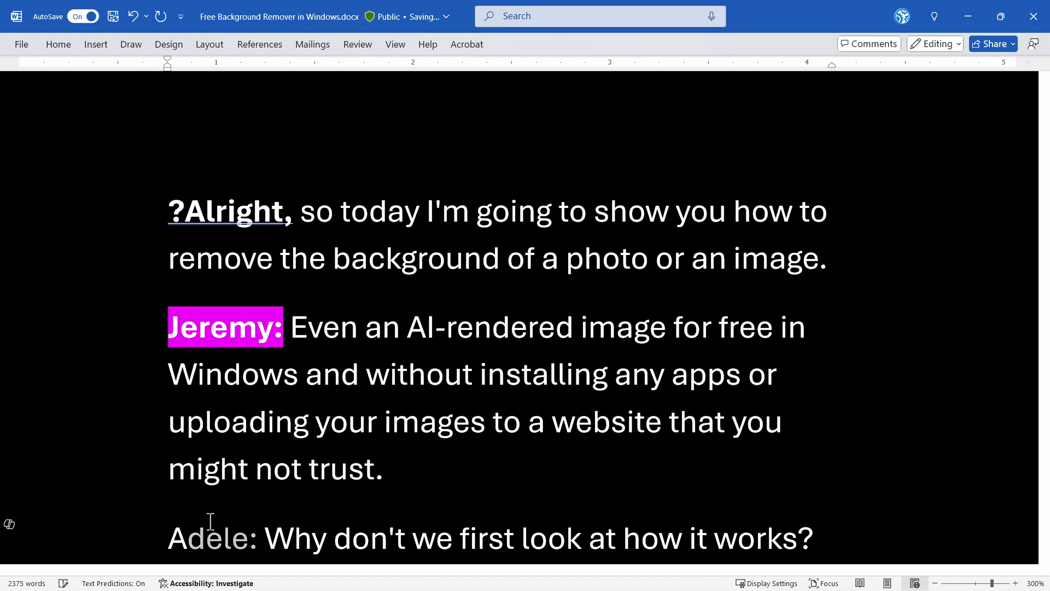
key(ctrl+b)
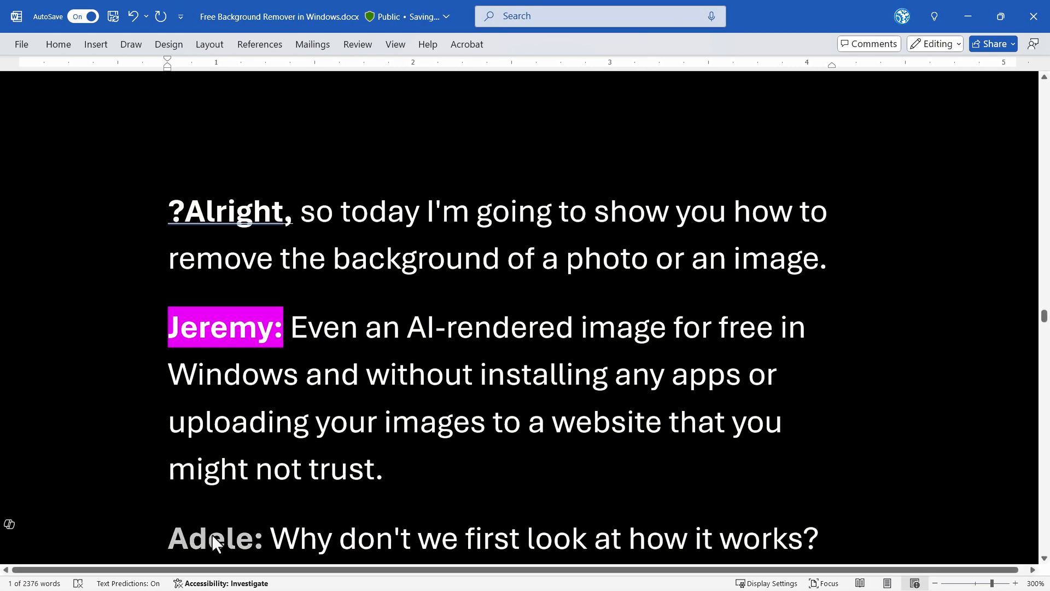
right_click(213, 535)
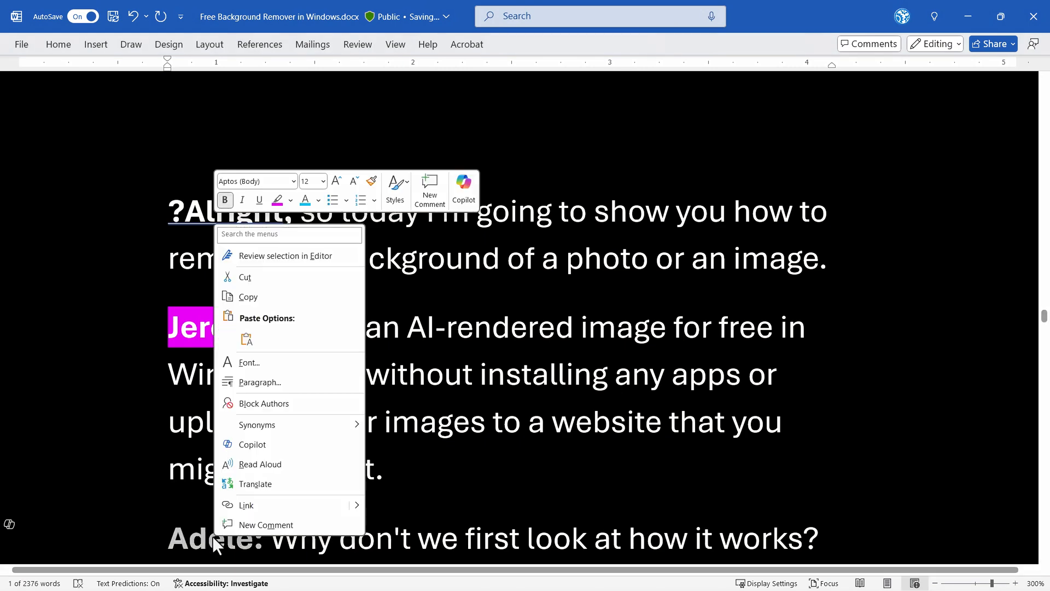
click(289, 199)
click(304, 265)
click(323, 245)
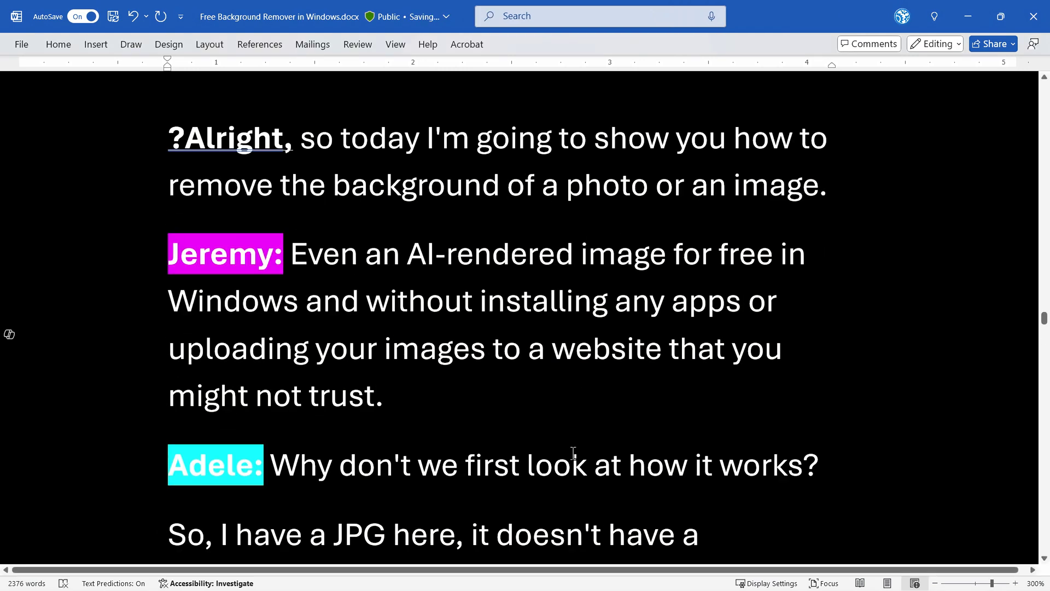